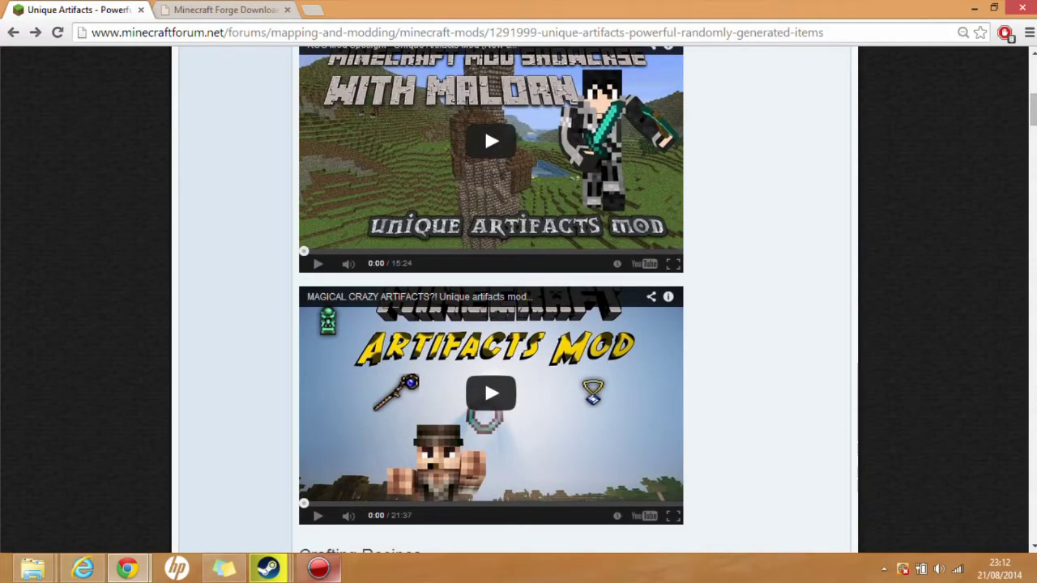
Step: Scroll the Unique Artifacts thread down to the Download heading and highlight its version links
scroll(518, 300, "up", 10)
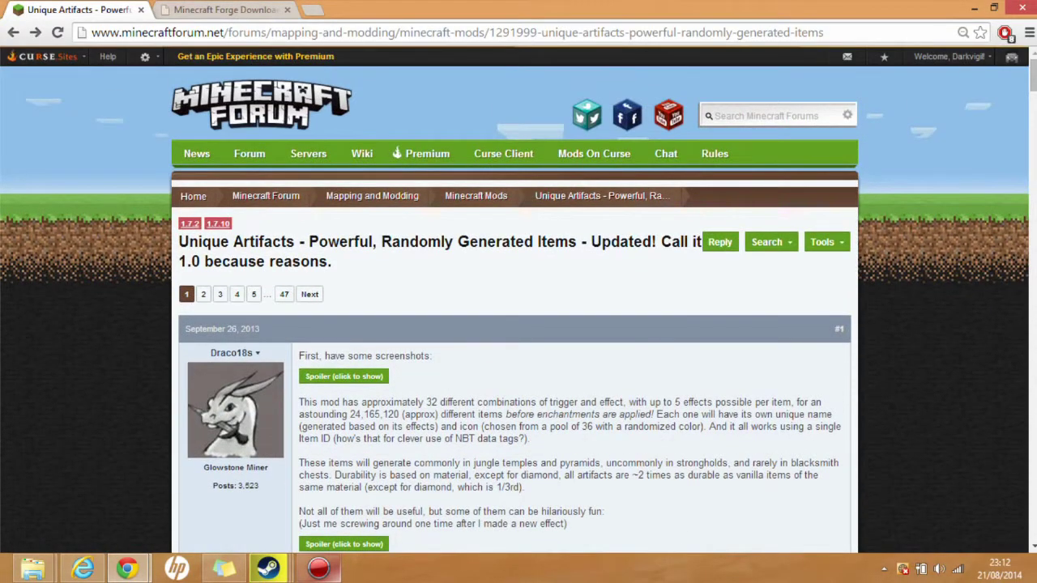
scroll(518, 300, "down", 3)
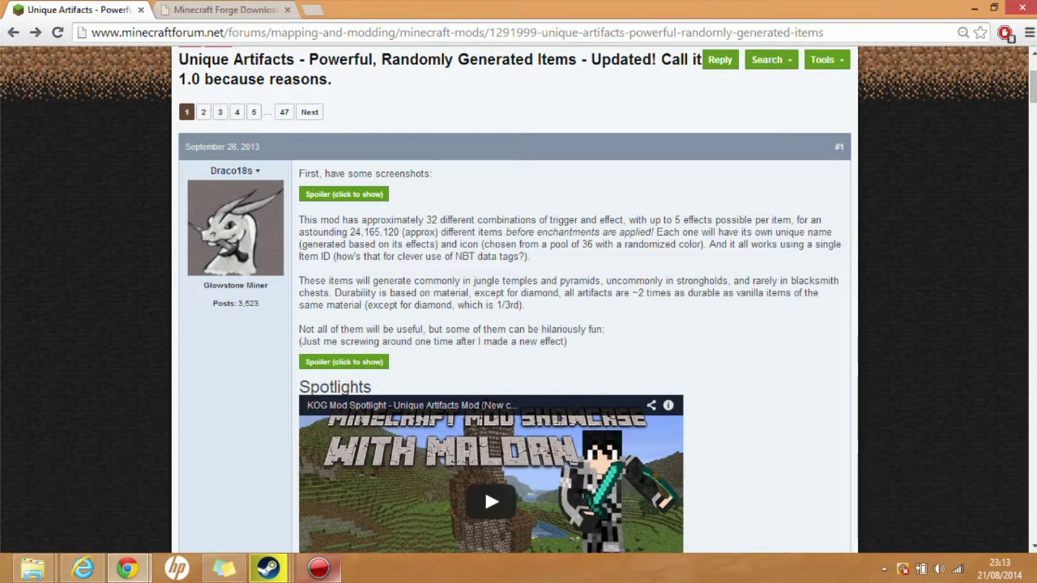
scroll(515, 300, "down", 1)
scroll(515, 300, "down", 1)
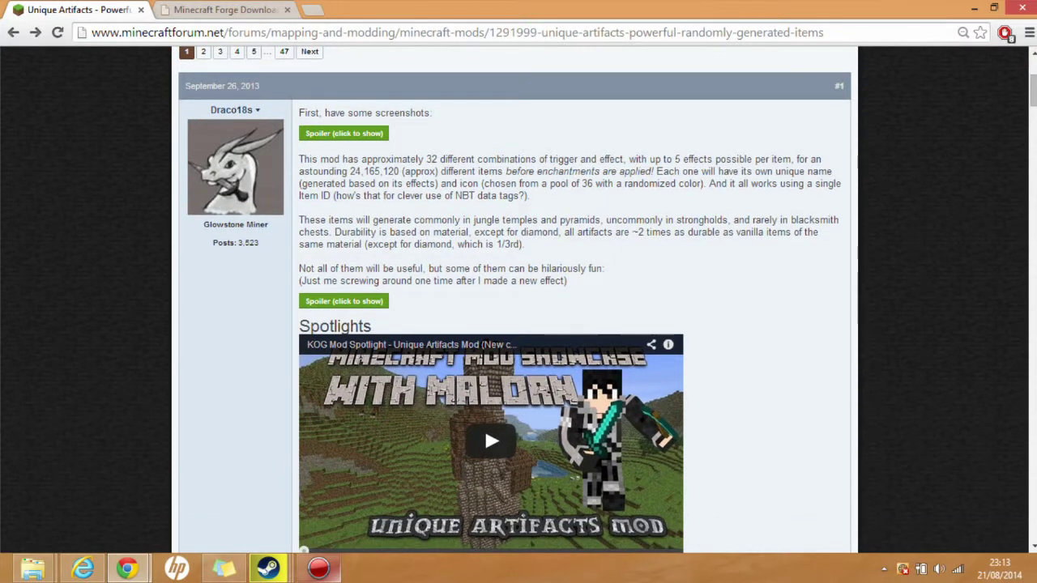
scroll(514, 300, "down", 1)
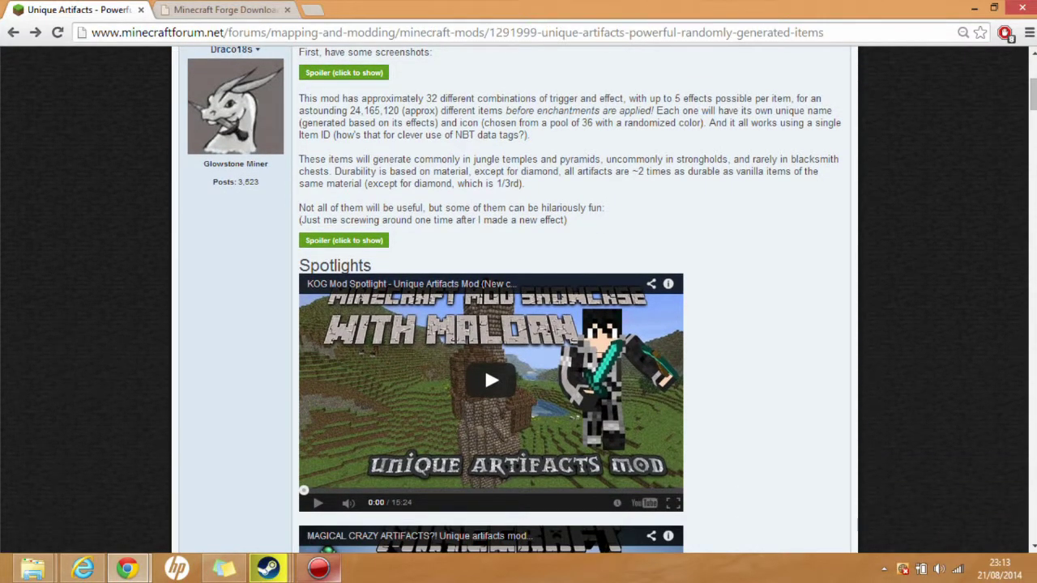
scroll(515, 299, "down", 8)
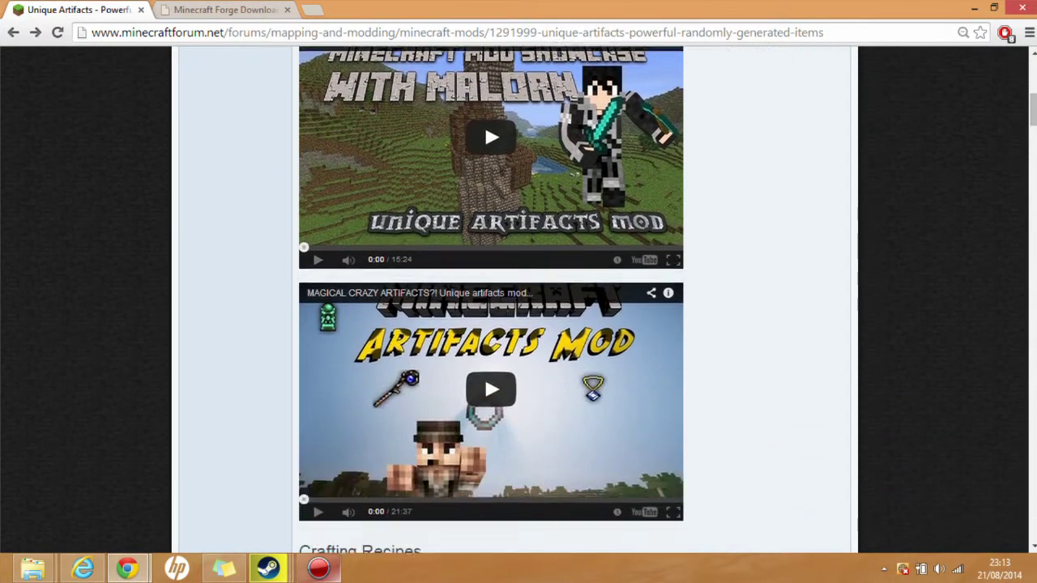
scroll(515, 300, "down", 6)
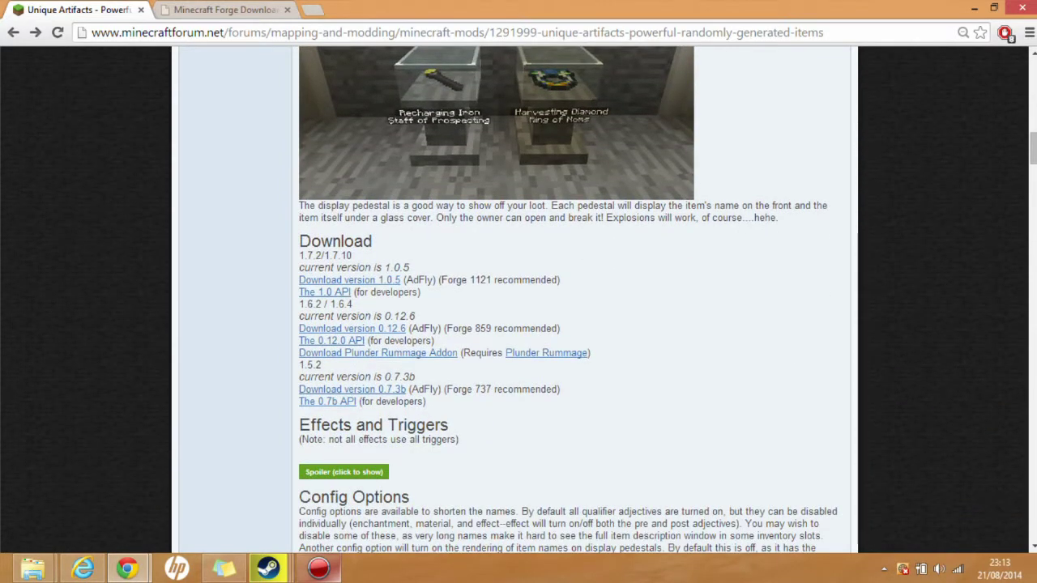
left_click_drag(299, 249, 778, 221)
left_click(567, 324)
mouse_move(365, 241)
left_mouse_down()
mouse_move(335, 255)
mouse_move(379, 280)
mouse_move(567, 229)
left_mouse_up()
Step: Follow the version 1.0.5 download link through to the Artifacts-1.0.5.jar MediaFire page
left_click(349, 280)
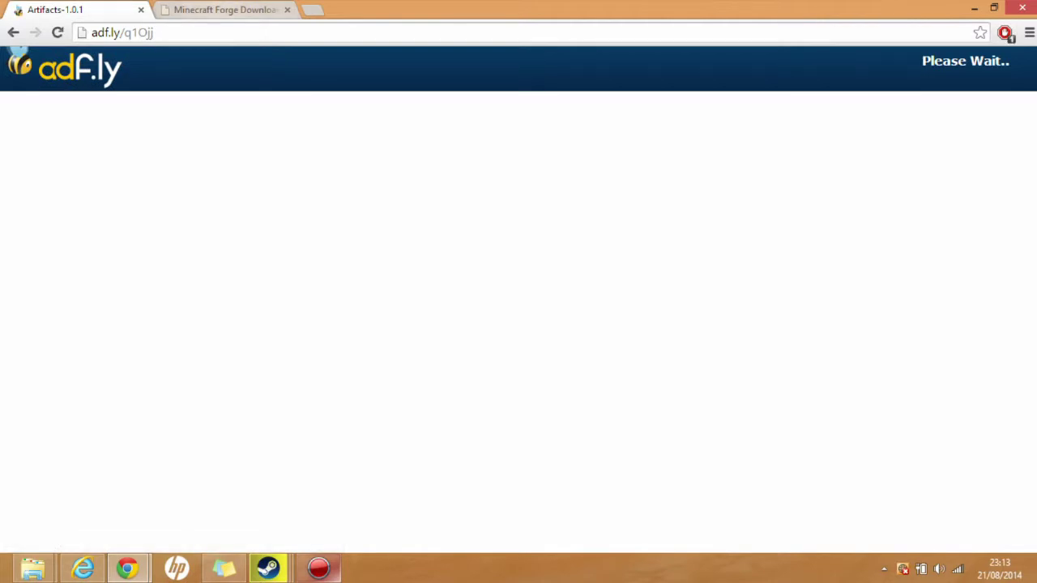
key("ctrl+Tab")
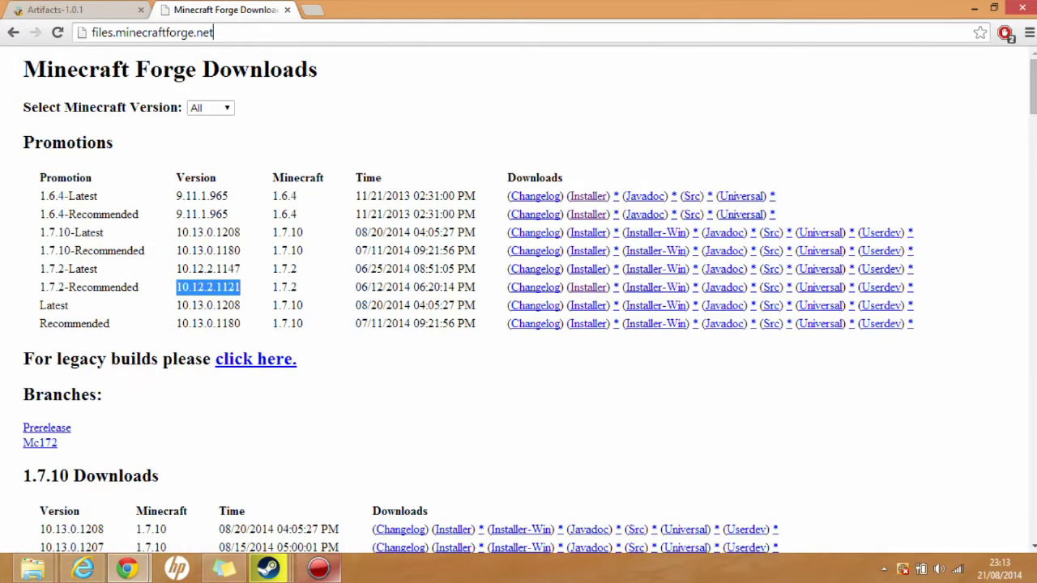
key("shift+Home")
key("End")
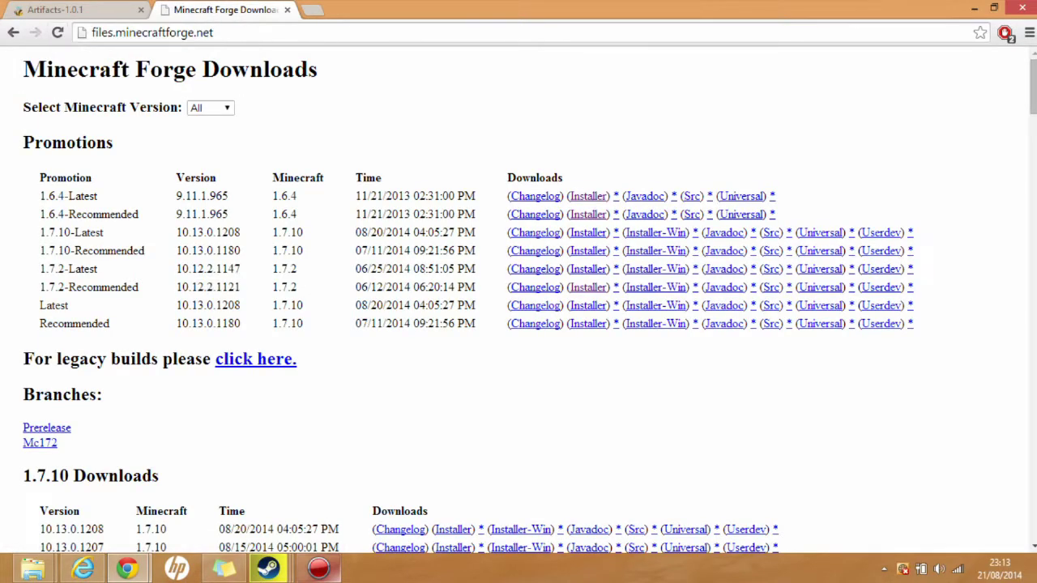
key("shift+Left")
key("shift+Left")
key("shift+Left")
key("End")
Step: Find the Forge 1.7.2-Recommended build 10.12.2.1121 on the Forge Downloads page
left_click_drag(476, 287, 211, 286)
left_click(274, 287)
left_click(211, 287)
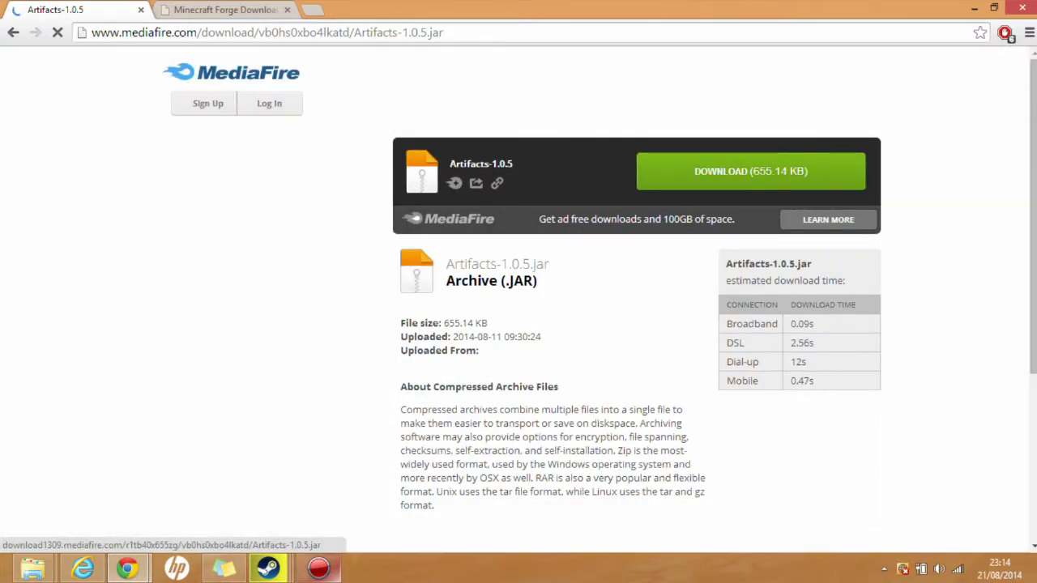
key("ctrl+Tab")
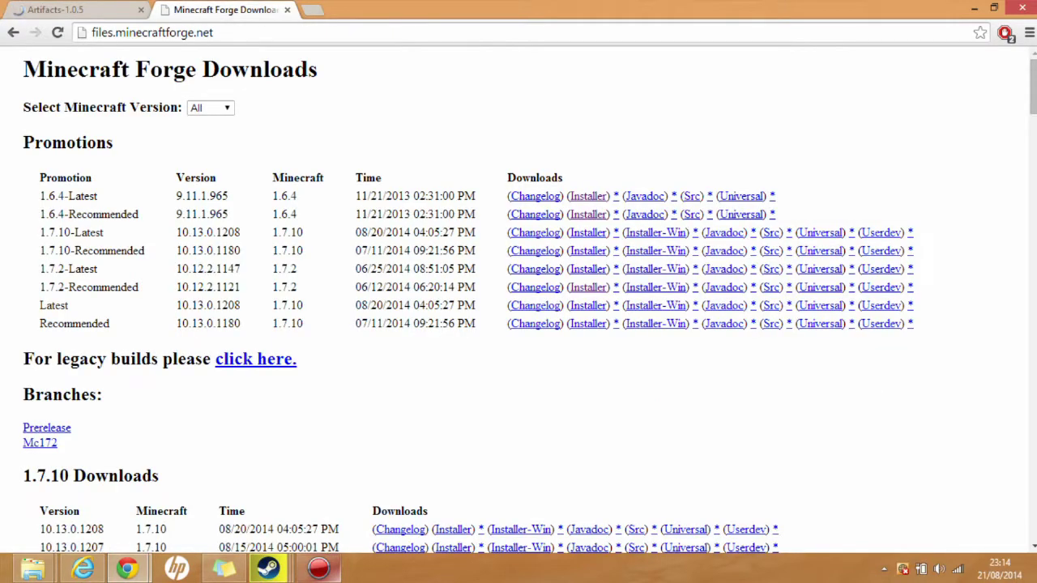
Step: Open forge-1.7.2-10.12.2.1121-installer in the HTI folder with Java(TM) Platform SE binary
mouse_move(32, 569)
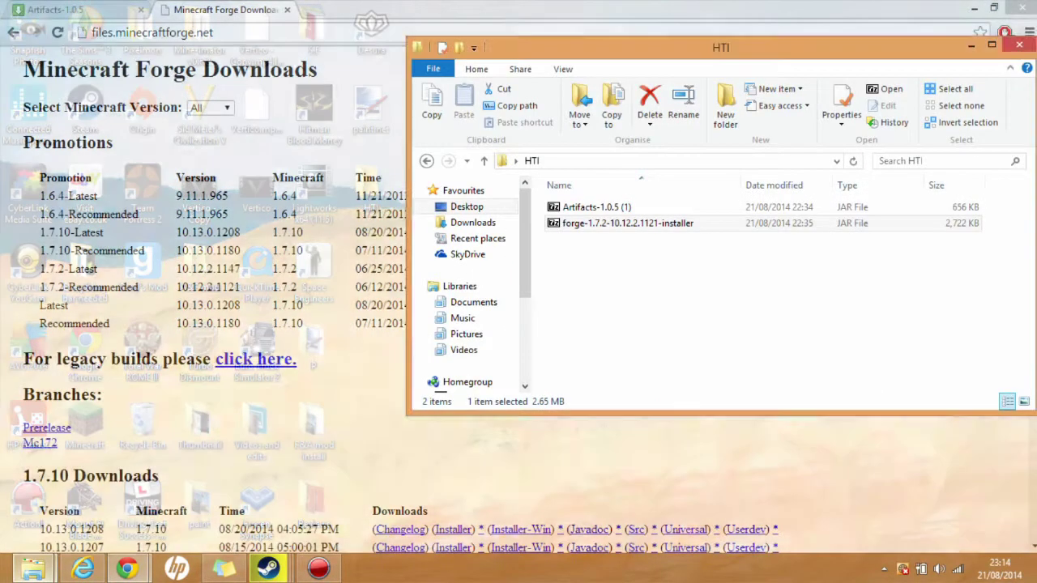
left_click(96, 489)
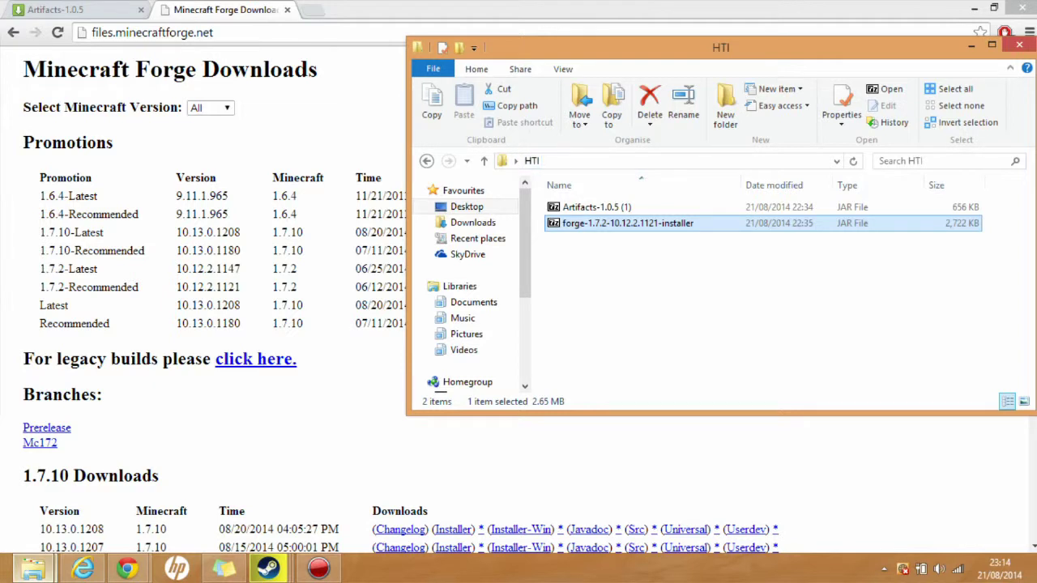
key("Return")
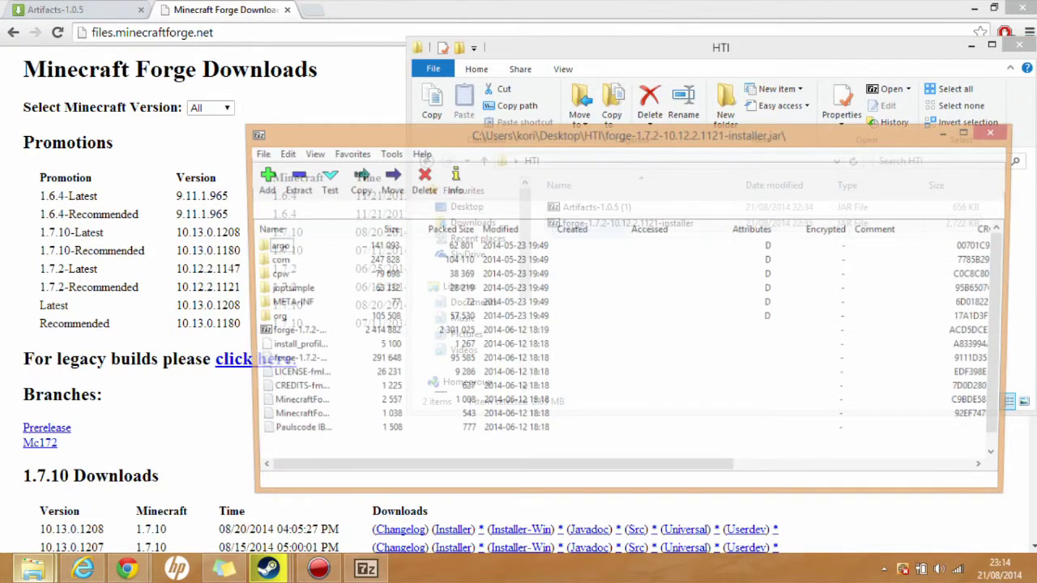
left_click(996, 131)
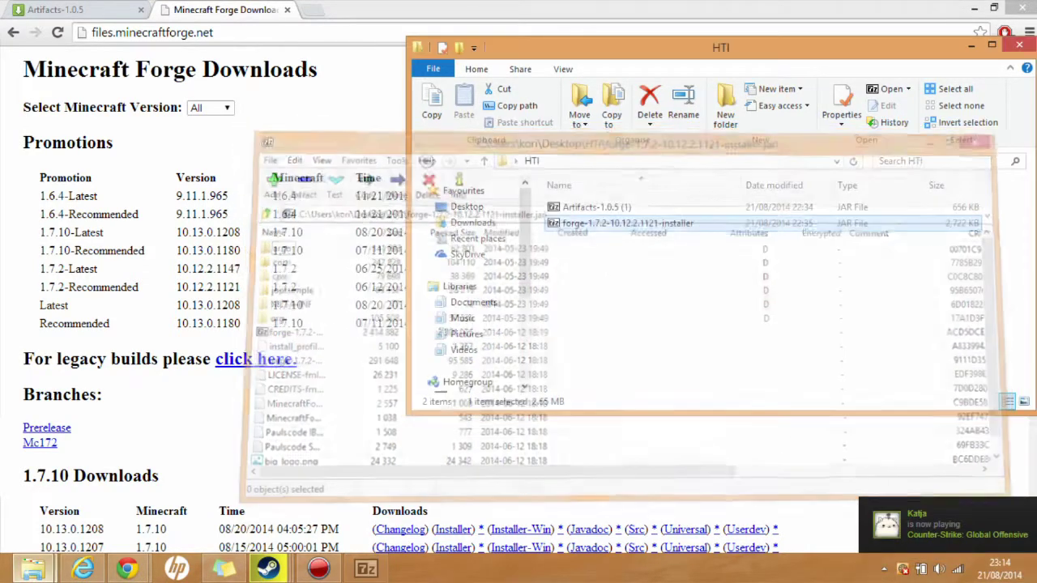
right_click(606, 227)
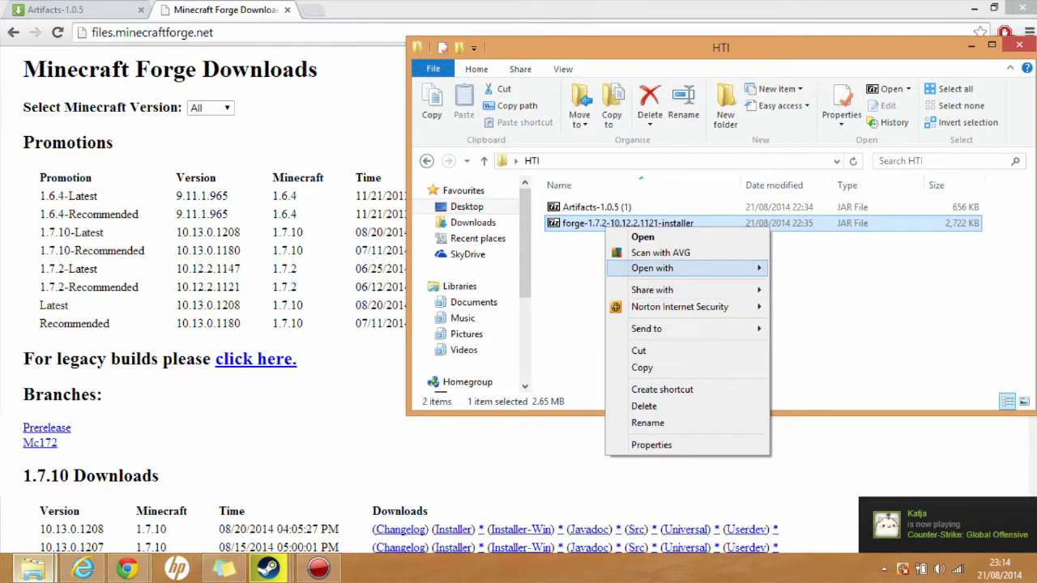
Step: Run the Forge 10.12.2.1121 installer with Java, install the client, and dismiss it
mouse_move(652, 268)
left_click(849, 284)
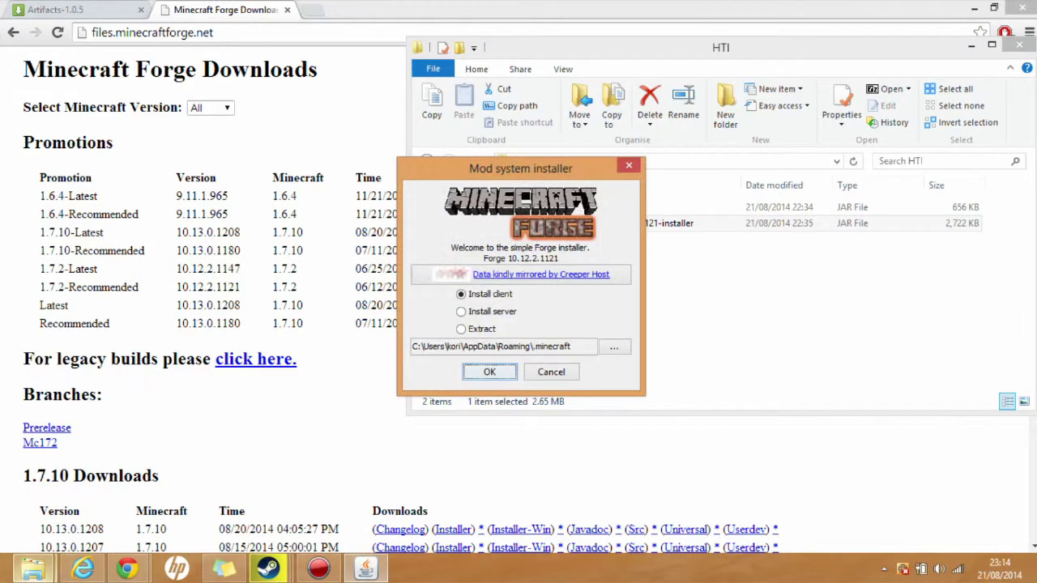
mouse_move(520, 173)
left_mouse_down()
mouse_move(601, 151)
mouse_move(512, 148)
mouse_move(510, 158)
left_mouse_up()
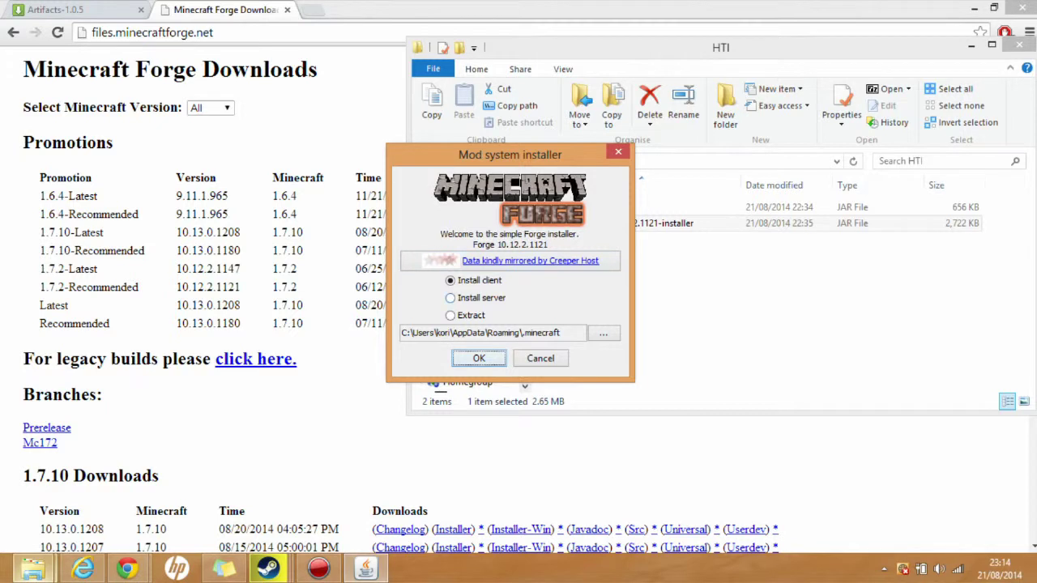
key("Escape")
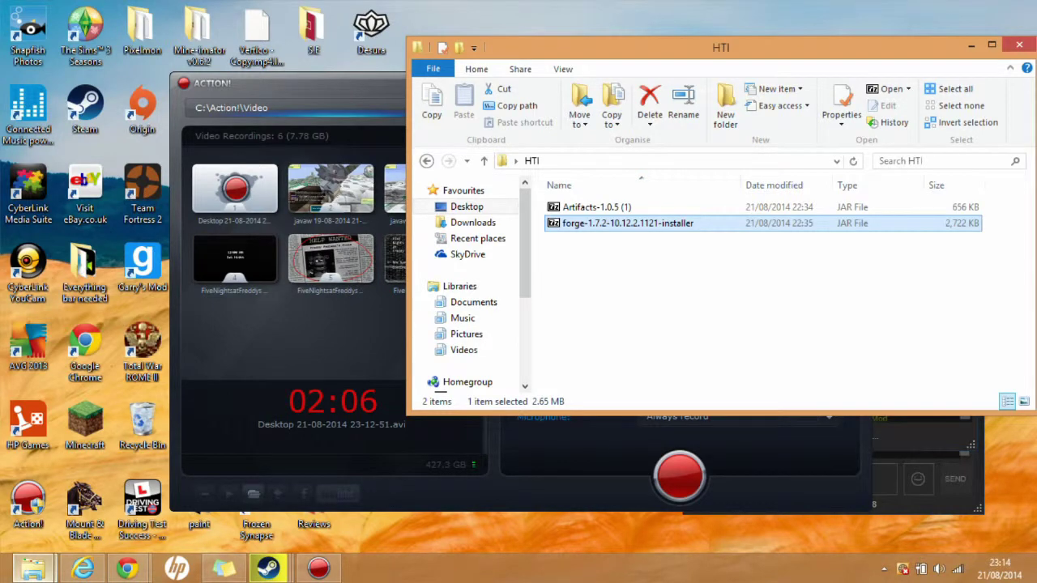
Step: Start Minecraft from its desktop icon, allowing it to run past the security warning
left_click(319, 568)
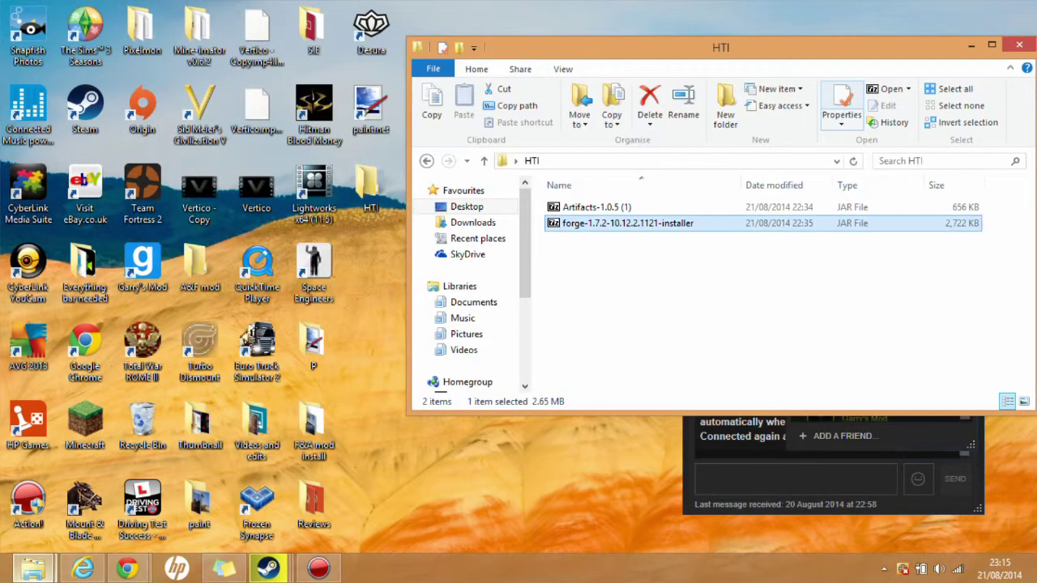
double_click(85, 425)
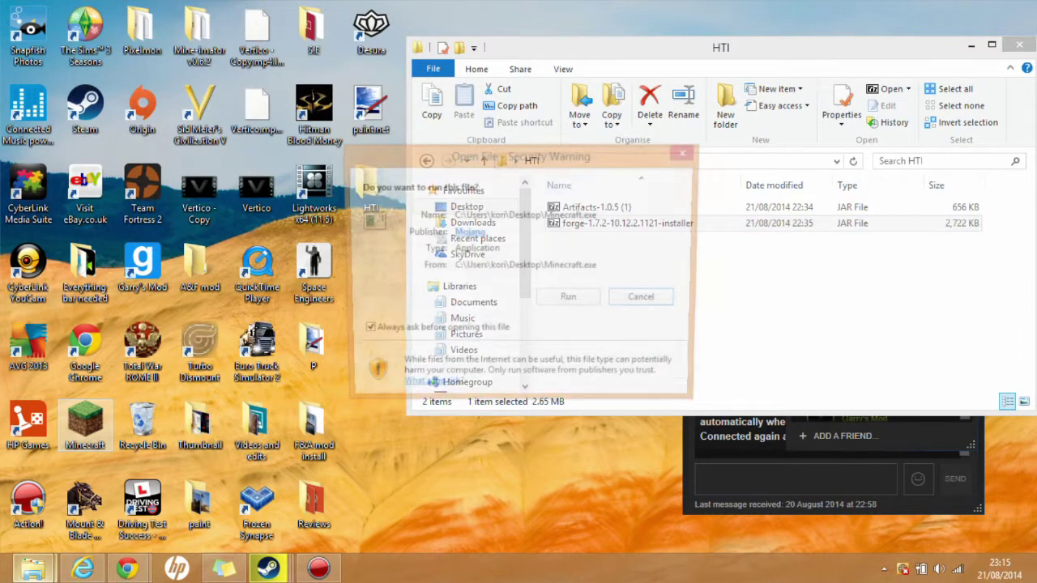
left_click(568, 297)
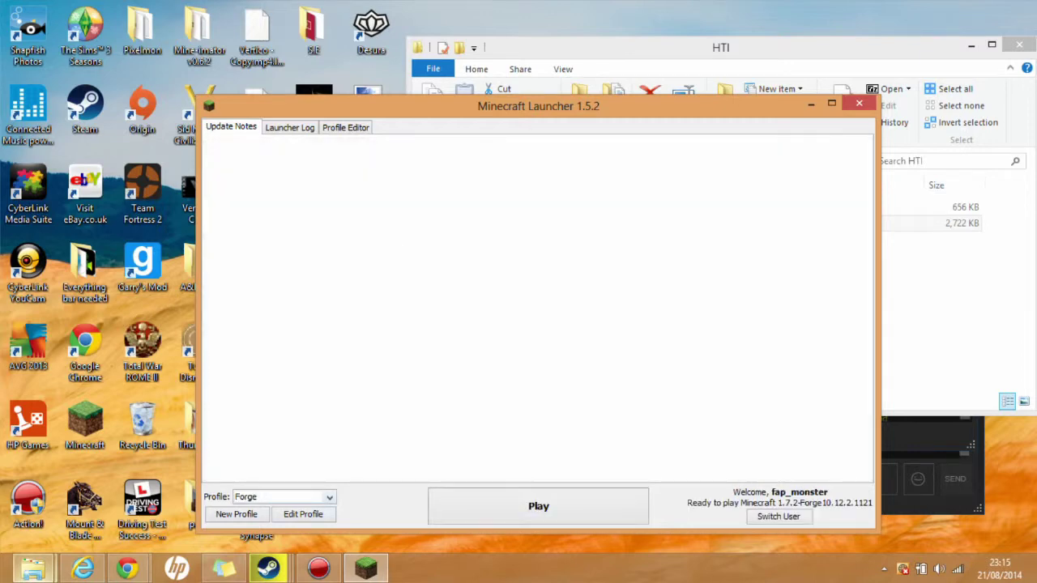
Step: Open the Forge profile's Profile Editor to confirm it uses 1.7.2-Forge10.12.2.1121
left_click(303, 513)
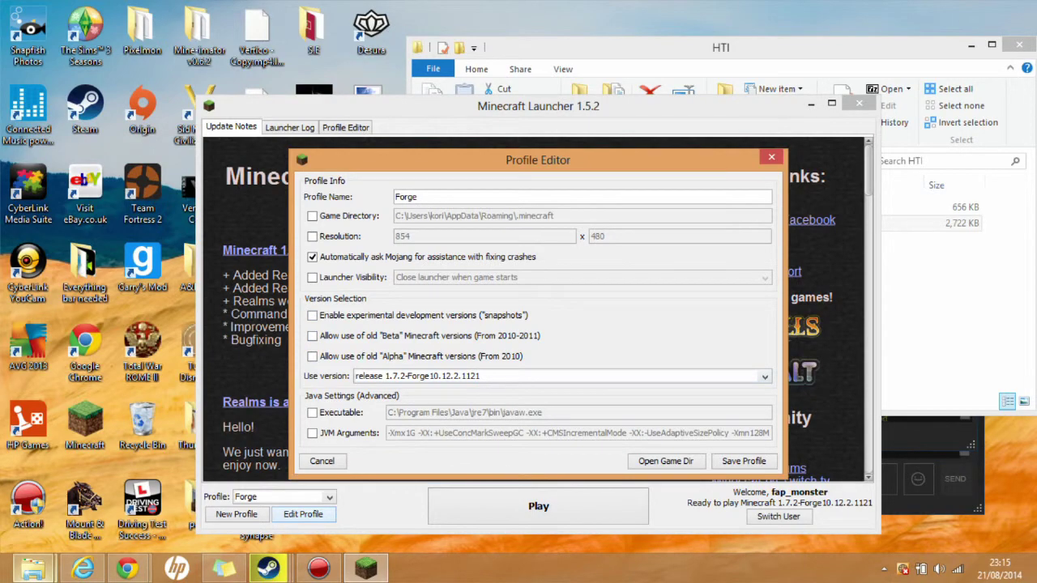
key("Escape")
key("super+c")
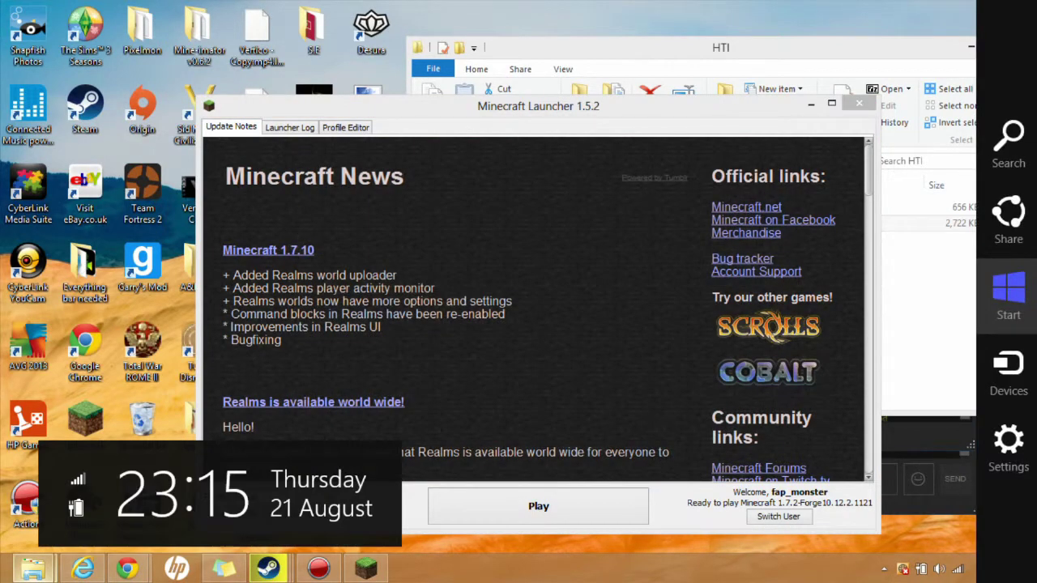
key("Escape")
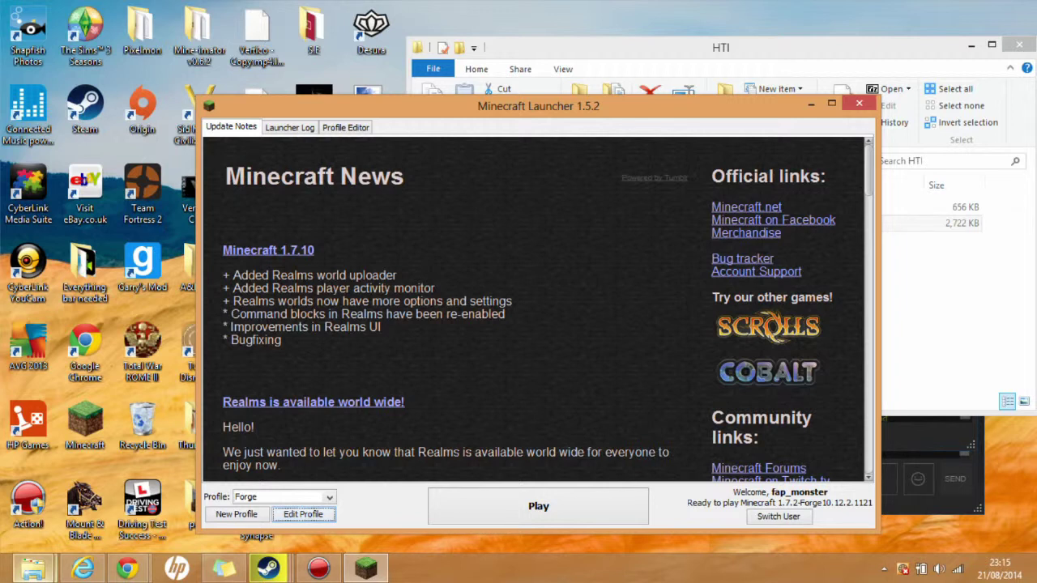
key("space")
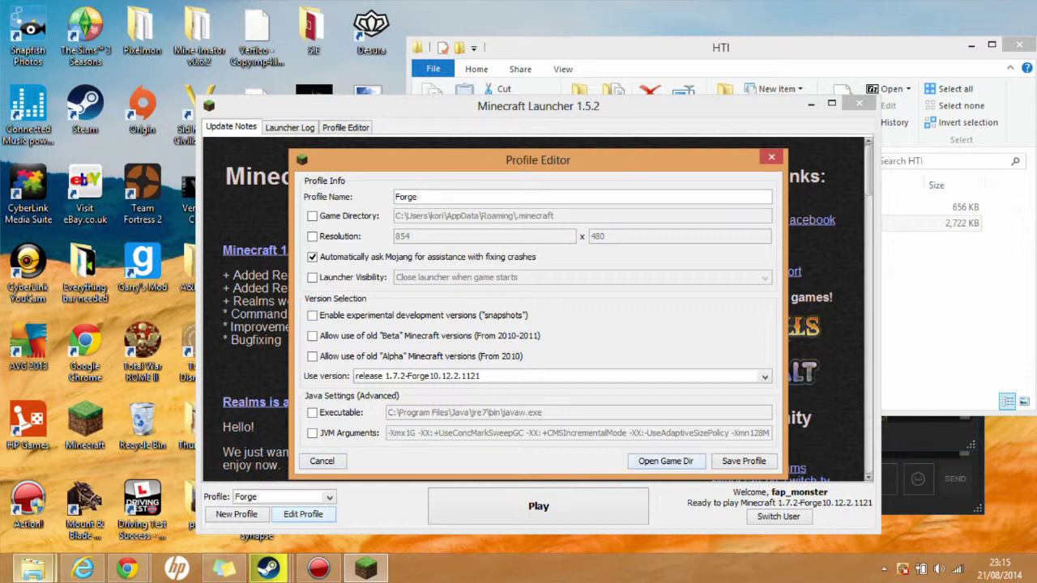
Step: Open the .minecraft game directory from the launcher and enter its mods folder
left_click(665, 461)
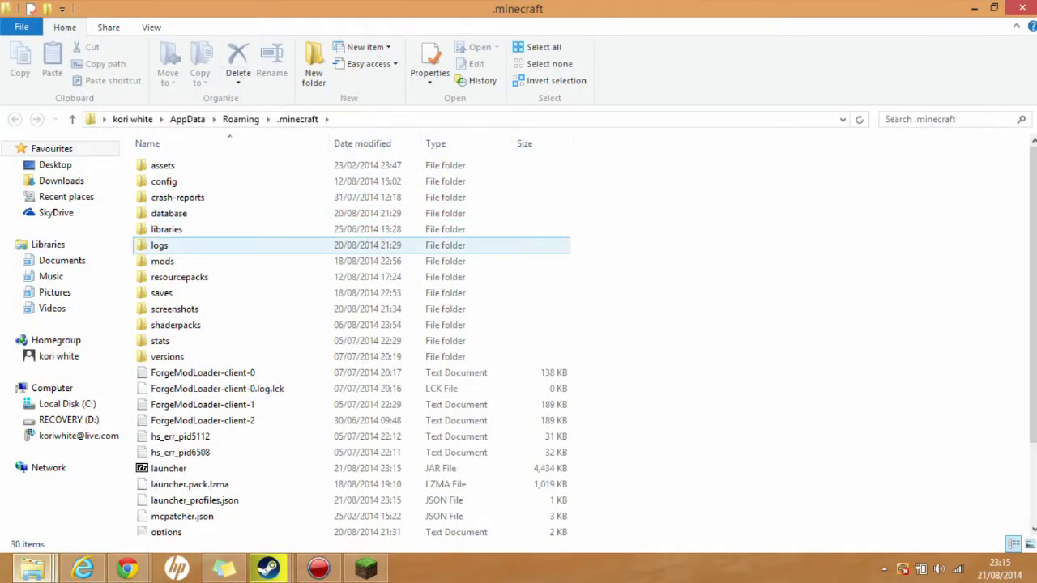
left_click(162, 261)
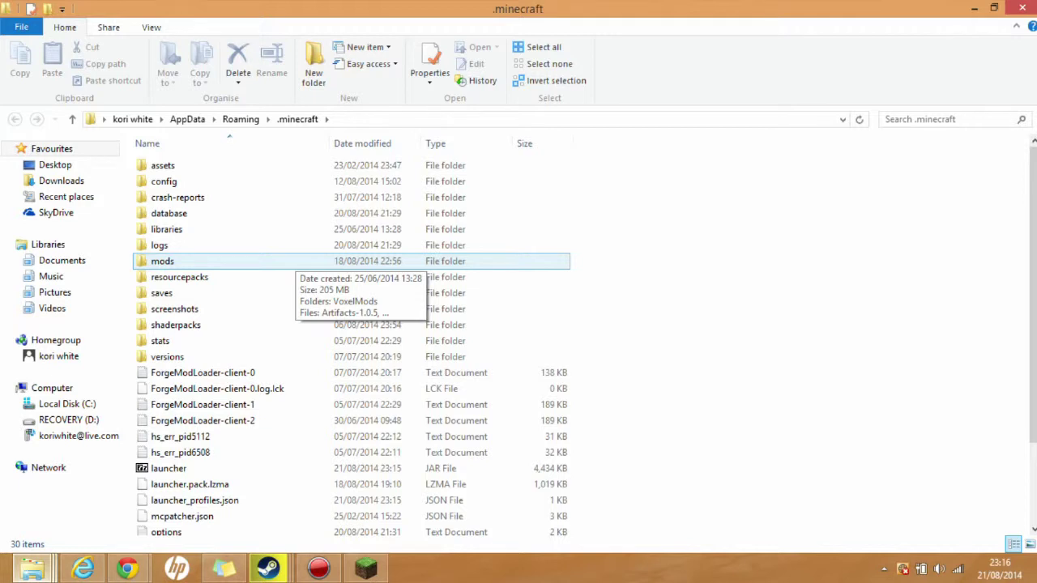
key("Return")
left_click_drag(575, 356, 192, 310)
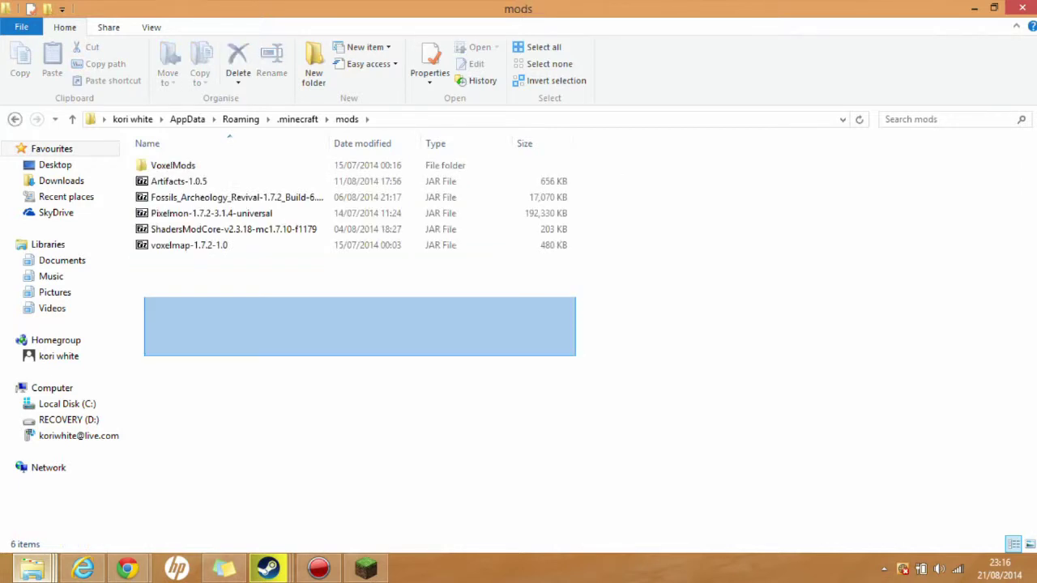
mouse_move(144, 298)
left_mouse_down()
mouse_move(195, 264)
mouse_move(183, 190)
mouse_move(201, 348)
left_mouse_up()
Step: Drag Artifacts-1.0.5 (1).jar from HTI into the mods folder, then close the HTI window
mouse_move(128, 568)
mouse_move(33, 568)
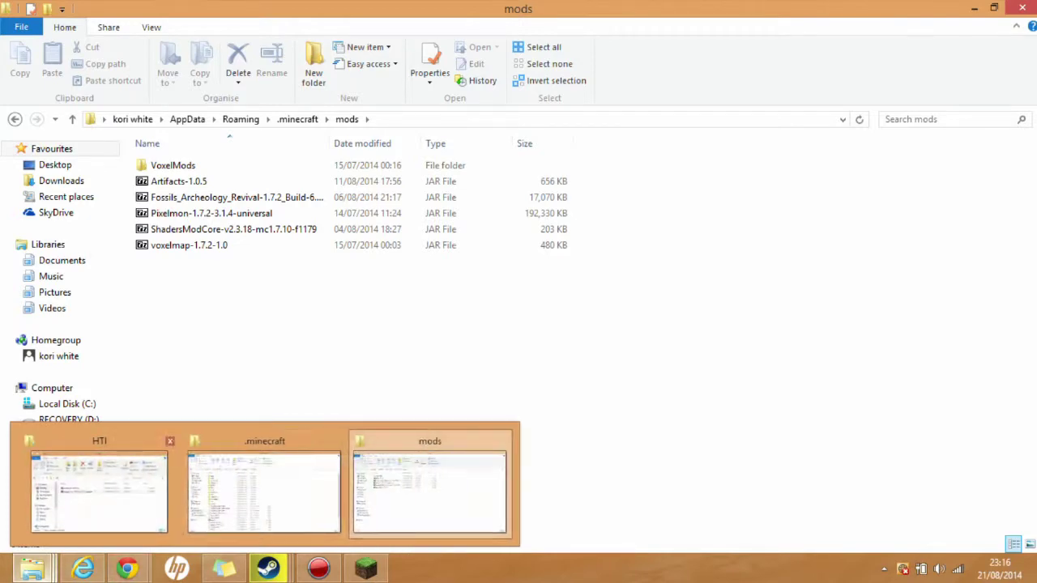
left_click(97, 490)
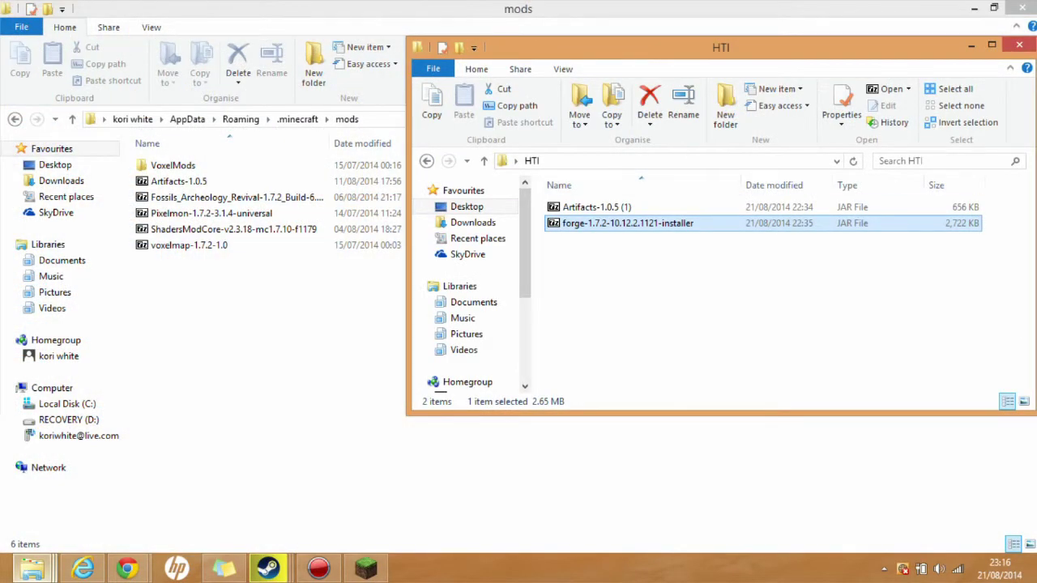
double_click(596, 207)
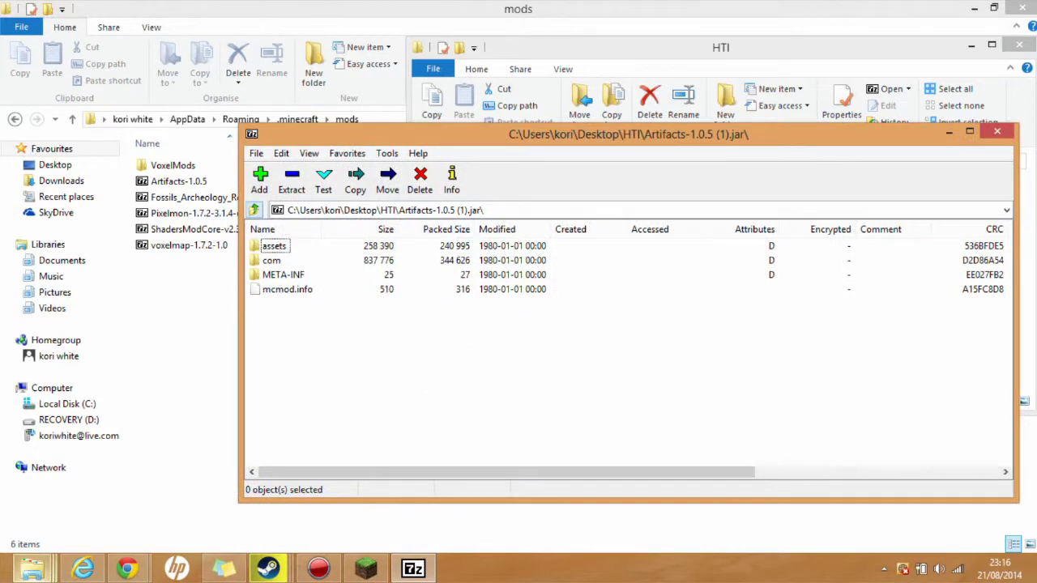
left_click(255, 211)
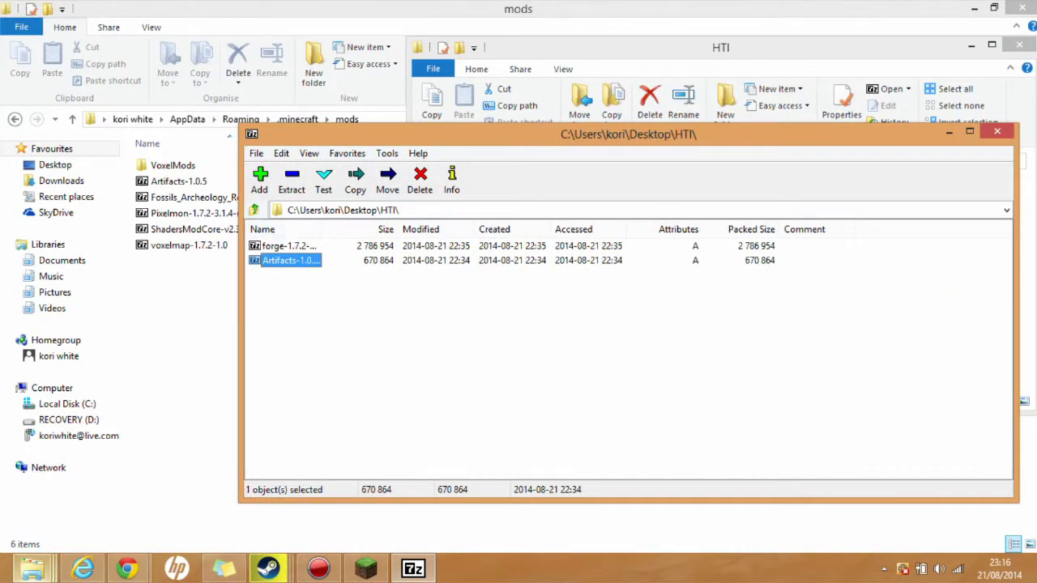
key("alt+F4")
mouse_move(596, 207)
left_mouse_down()
mouse_move(341, 195)
mouse_move(345, 212)
mouse_move(222, 220)
mouse_move(600, 279)
left_mouse_up()
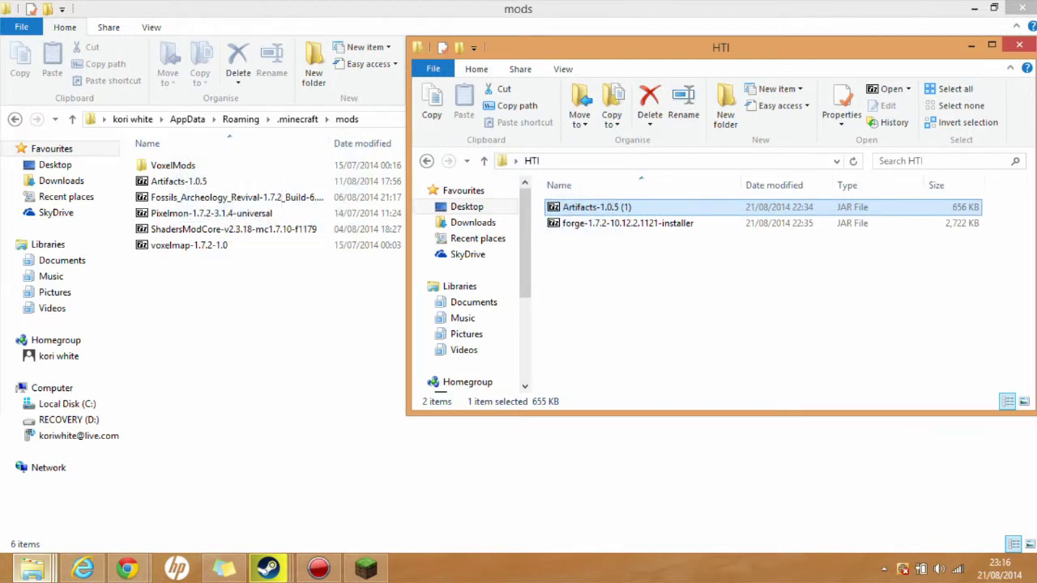
left_click(1019, 44)
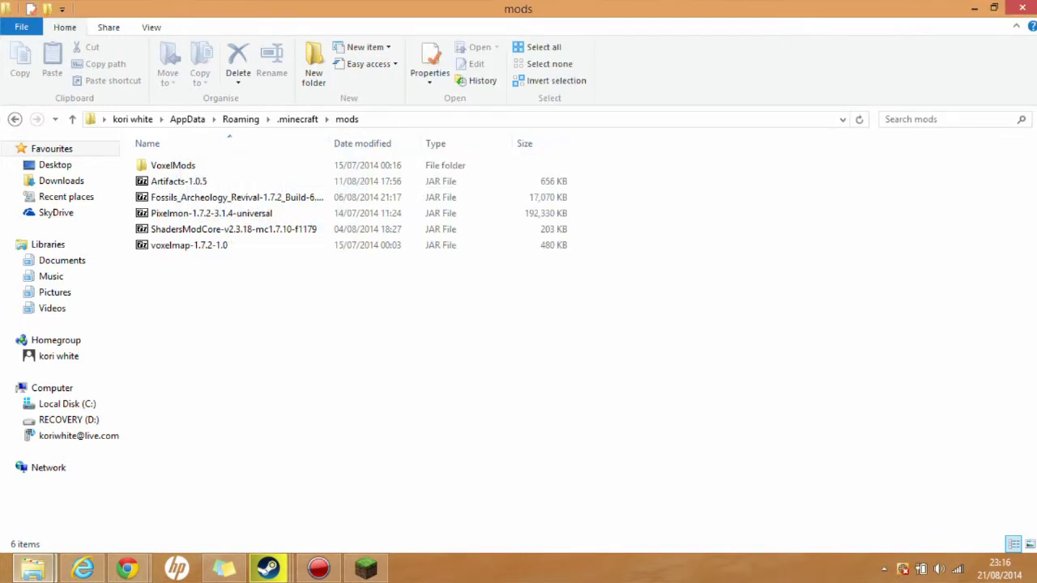